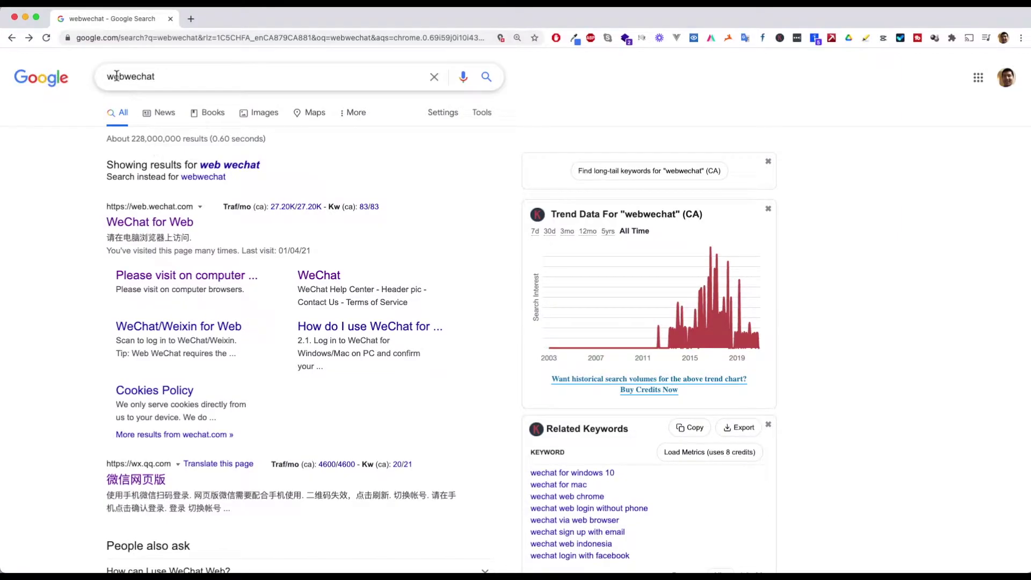
Dismiss the search suggestions and open the 'WeChat for Web' Google result for webwechat
left_click_drag(123, 76, 161, 78)
left_click(32, 154)
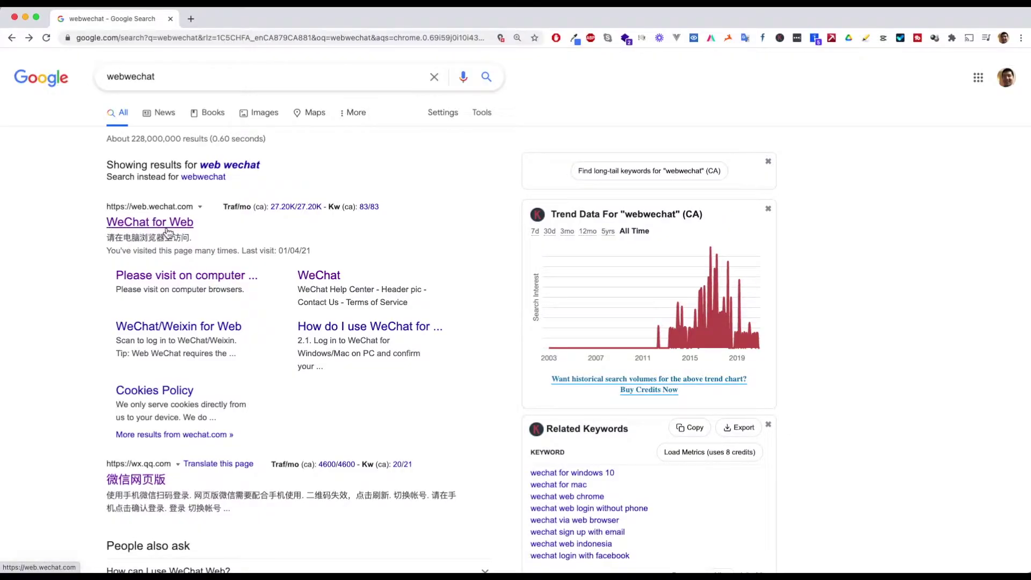
left_click(180, 229)
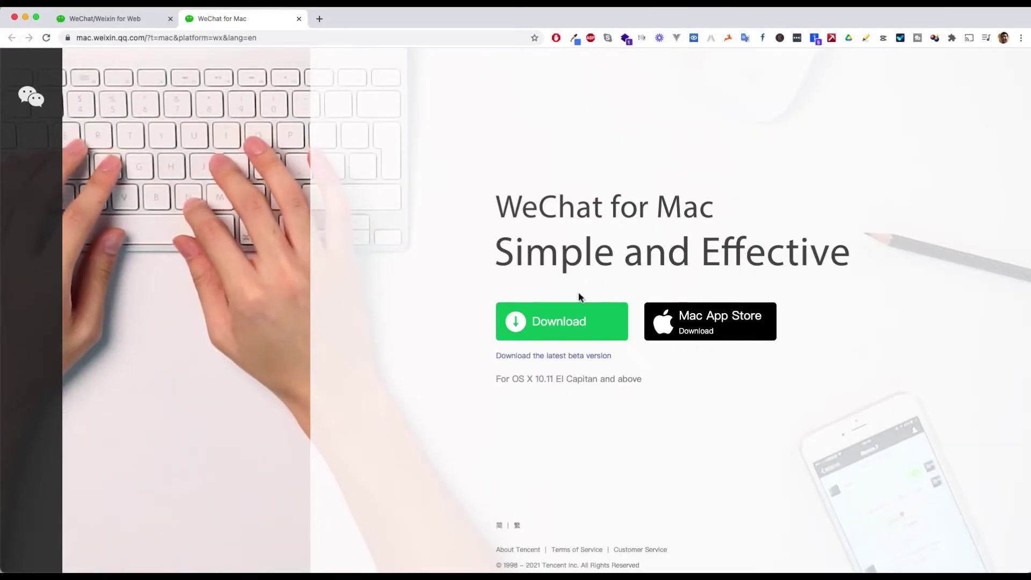
Move the Chrome window down to uncover the desktop
key("ctrl+super+f")
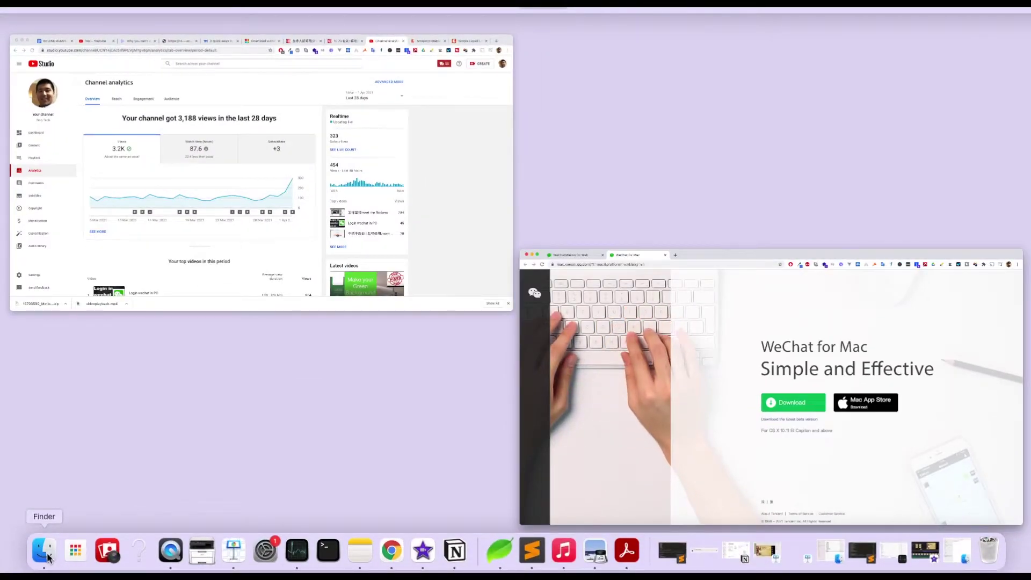
key("ctrl+super+f")
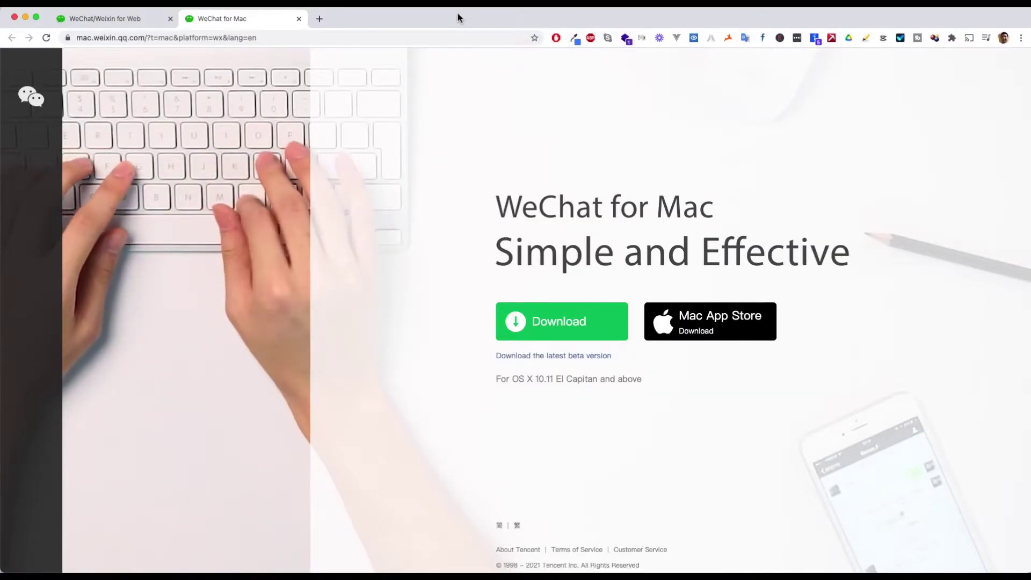
left_click_drag(457, 11, 463, 120)
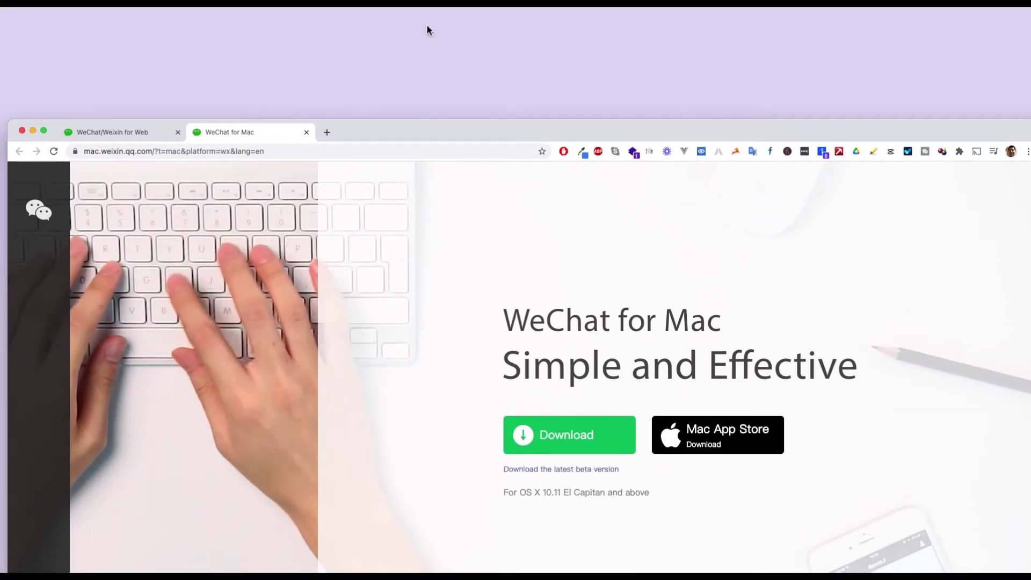
Launch WeChat from page 2 of Launchpad and move Chrome back up
key("F4")
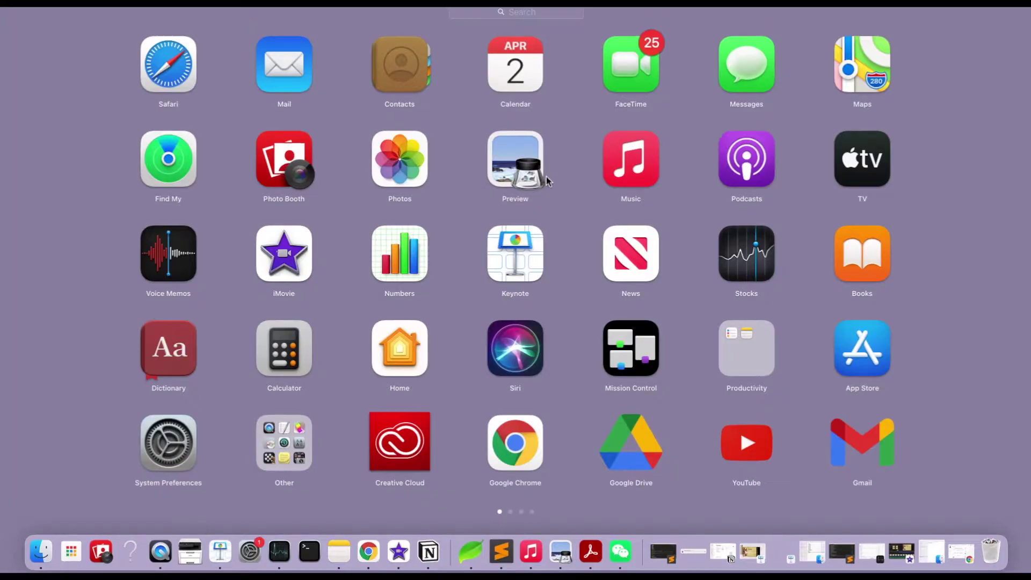
scroll(548, 180, "right", 3)
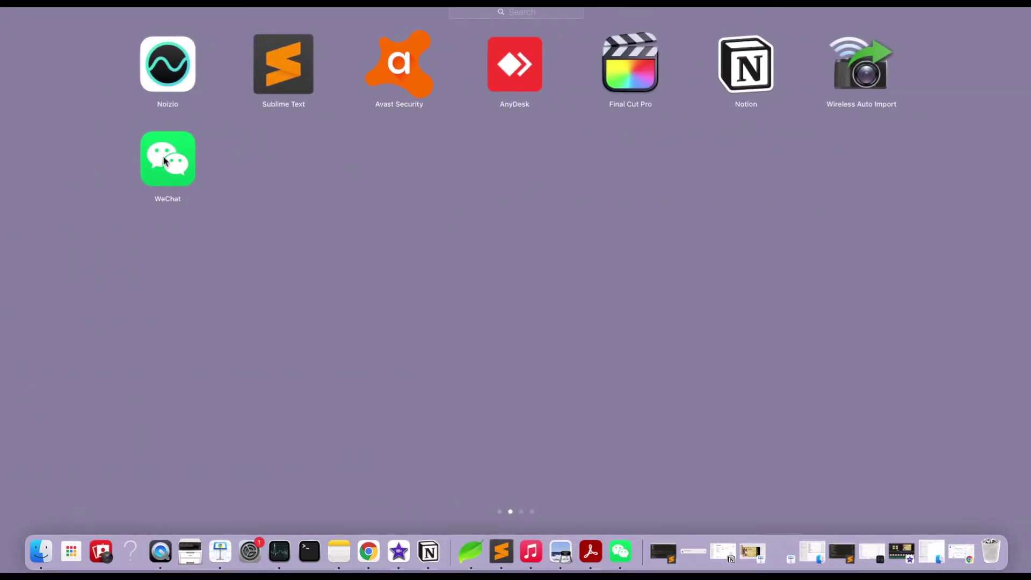
left_click(164, 160)
left_click_drag(378, 131, 376, 381)
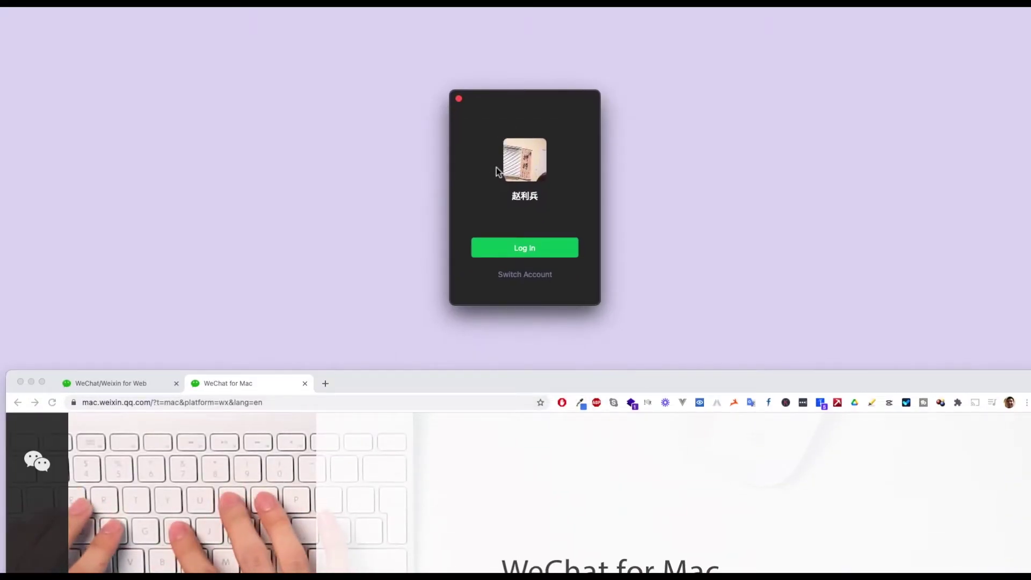
Move Chrome aside and bring the WeChat login window to the front, nudged slightly upward
left_click_drag(490, 385, 515, 564)
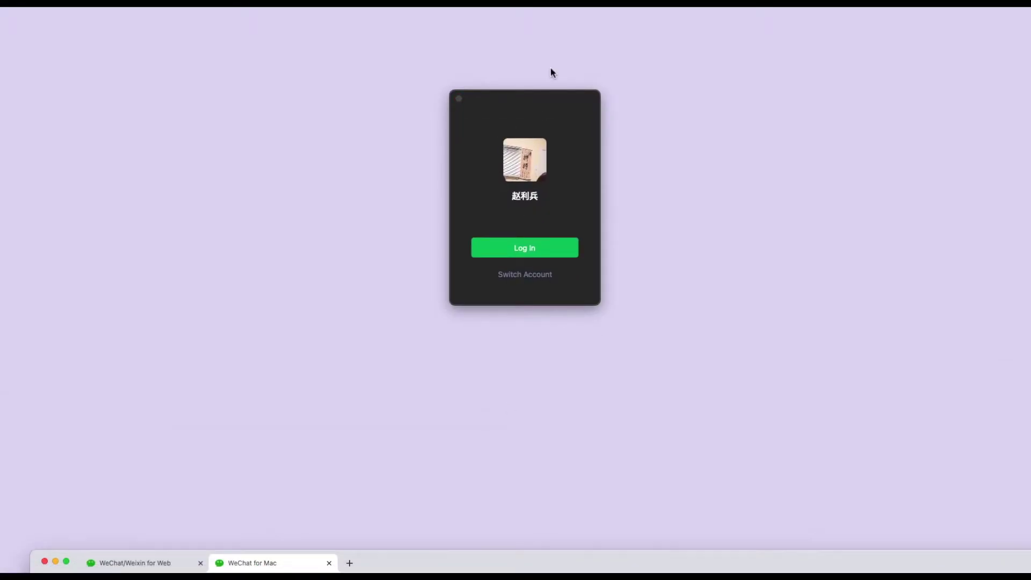
left_click(530, 98)
left_click_drag(530, 99, 530, 95)
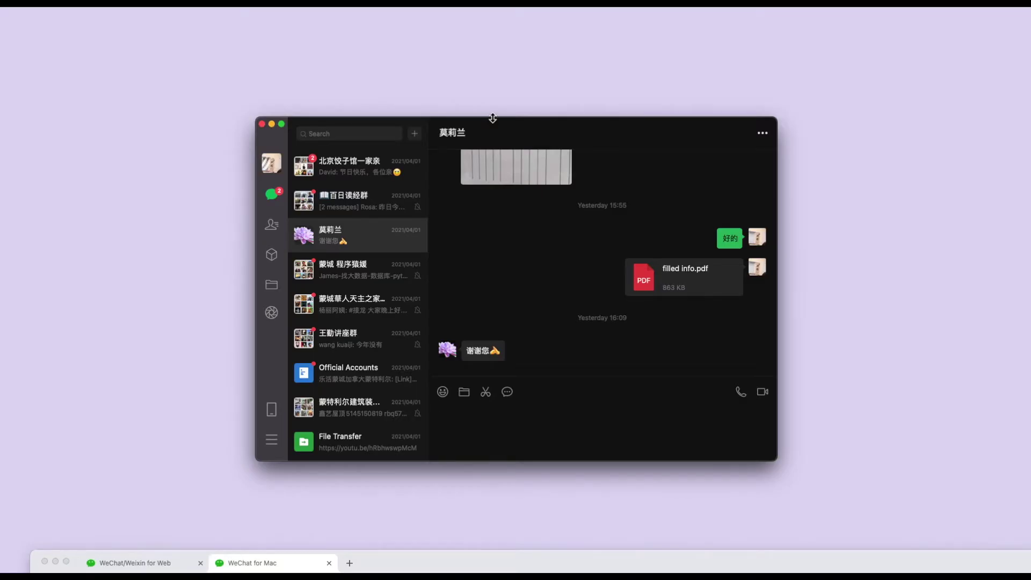
Make the WeChat window taller, browse Contacts and Favorites, and show Chat Files
left_click_drag(493, 118, 429, 68)
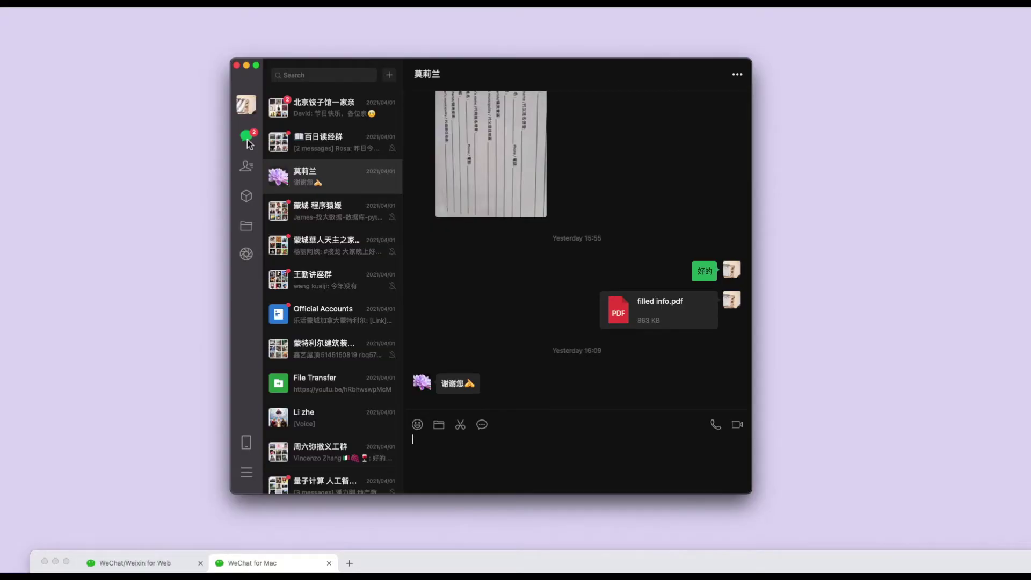
left_click(245, 165)
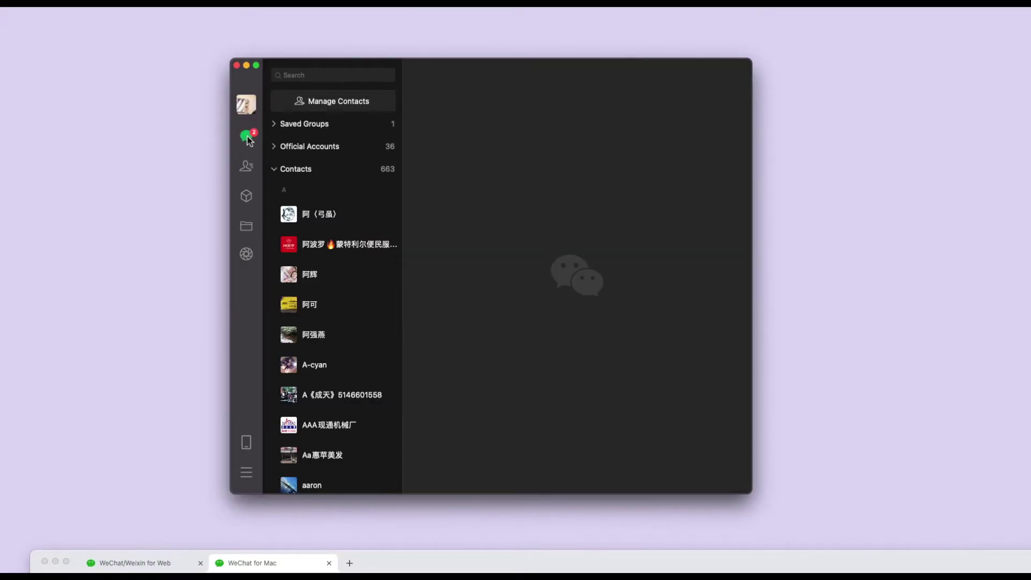
left_click(248, 138)
left_click(246, 167)
left_click(246, 196)
left_click(246, 227)
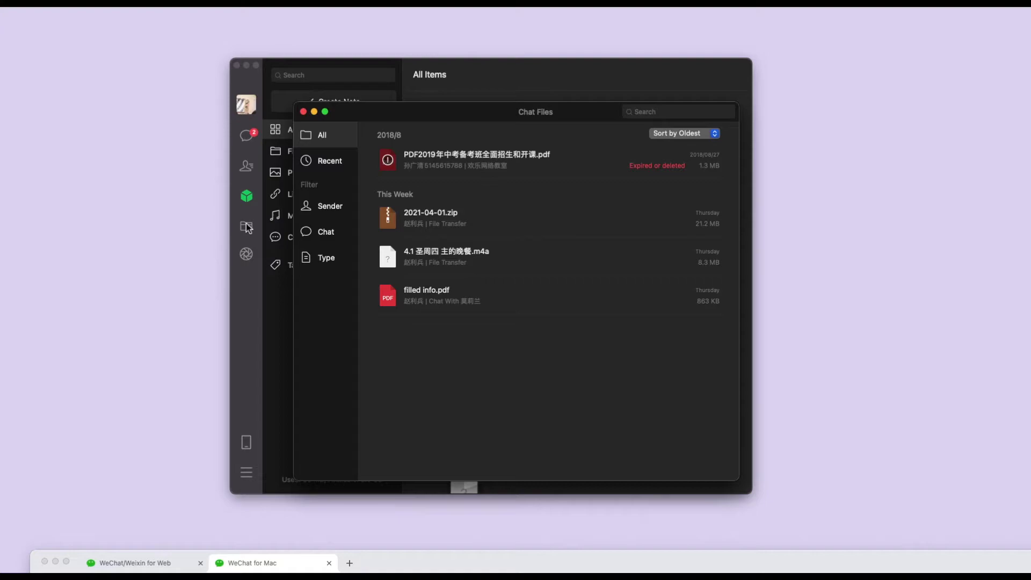
Reopen Chat Files, shift the Favorites window left, and switch back to Chats
left_click(247, 197)
left_click(247, 225)
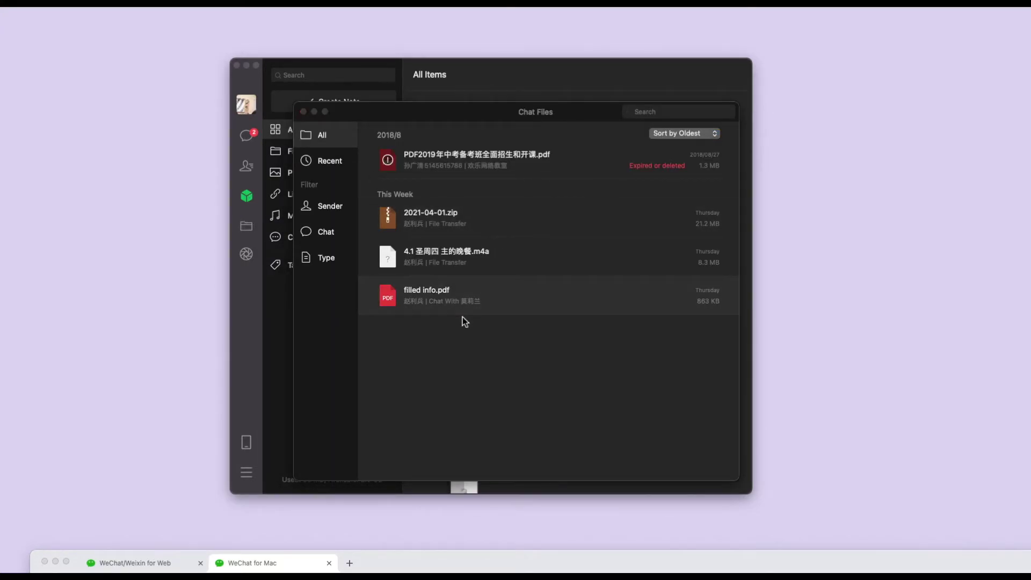
left_click(484, 84)
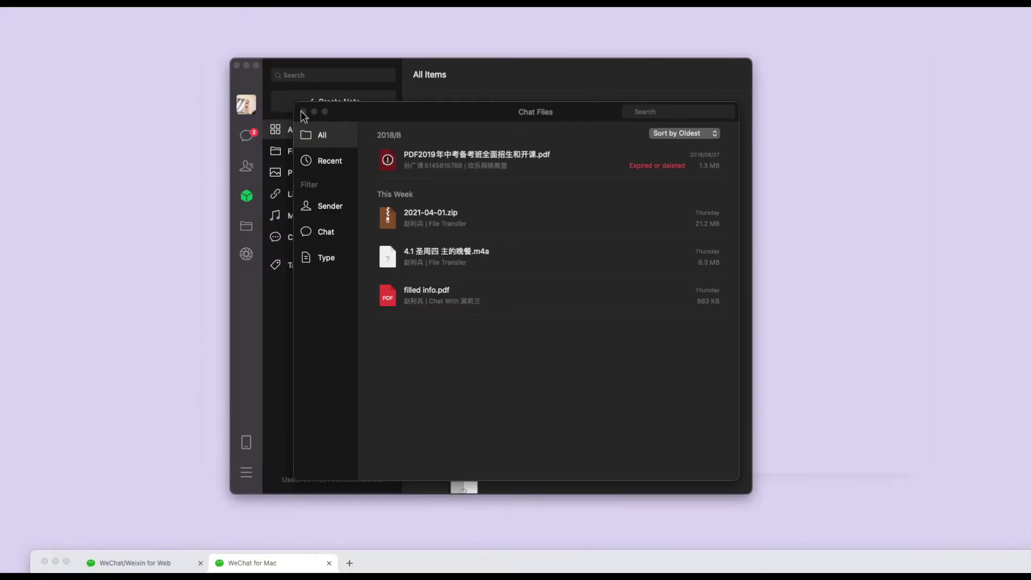
left_click_drag(347, 68, 309, 69)
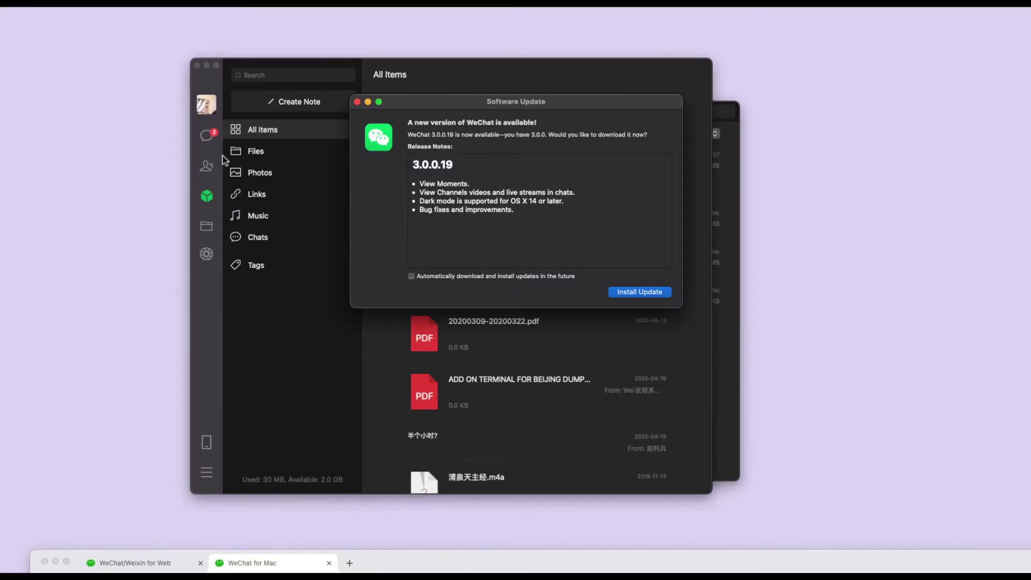
left_click(207, 135)
left_click(207, 135)
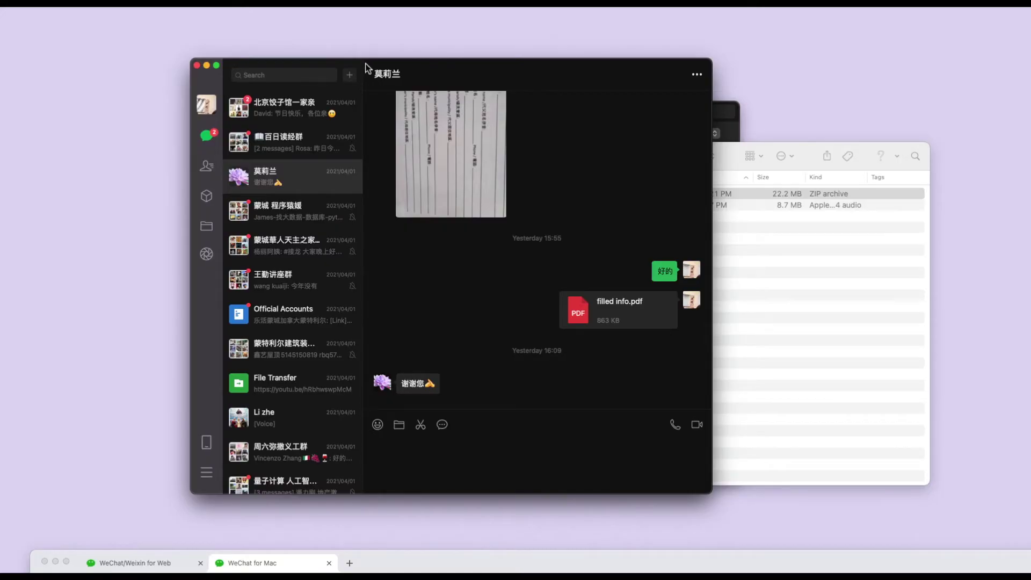
Step through the top chats with the arrow keys, then open the File Transfer conversation
left_click(343, 114)
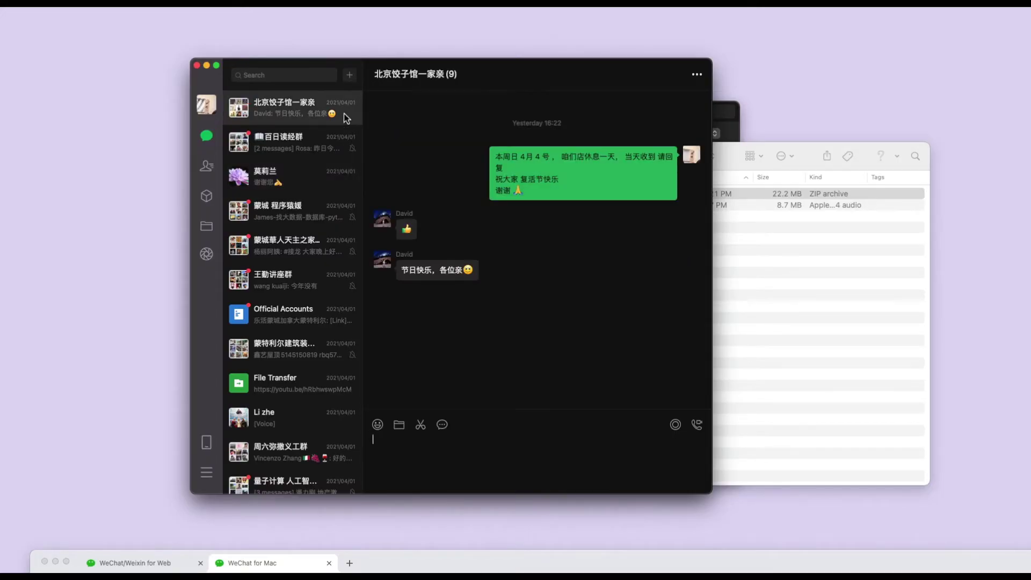
key("Down")
key("Down")
key("Down")
key("Up")
key("Up")
key("Up")
key("Down")
key("Down")
key("Down")
key("Down")
key("Down")
key("Down")
key("Down")
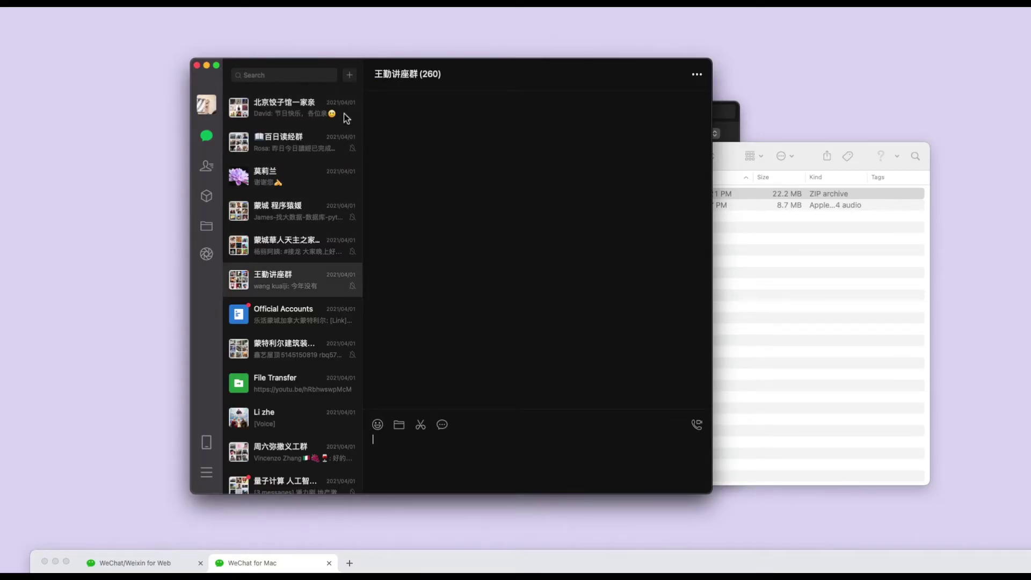
key("Down")
key("Down")
key("Up")
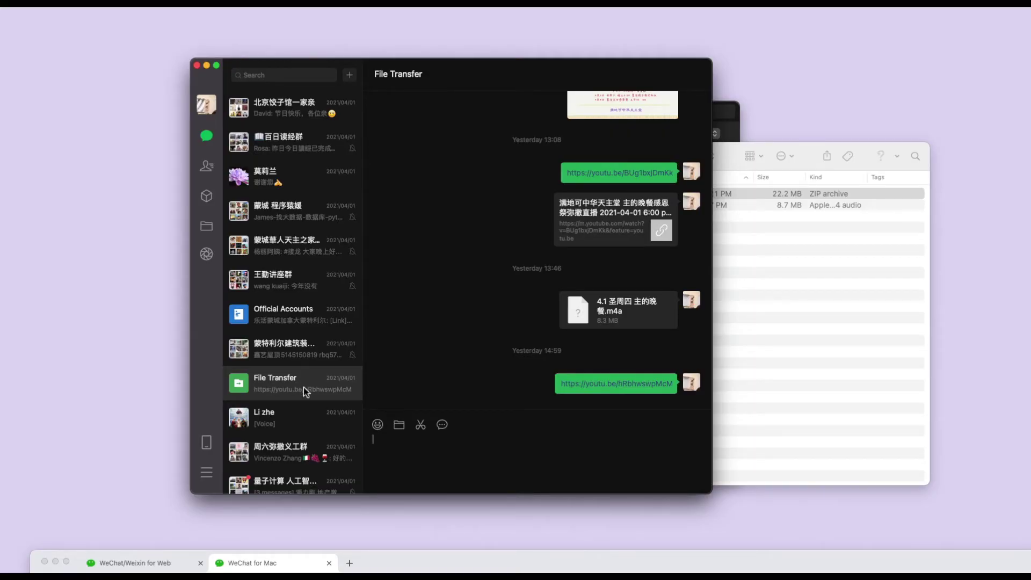
left_click(282, 411)
left_click(282, 385)
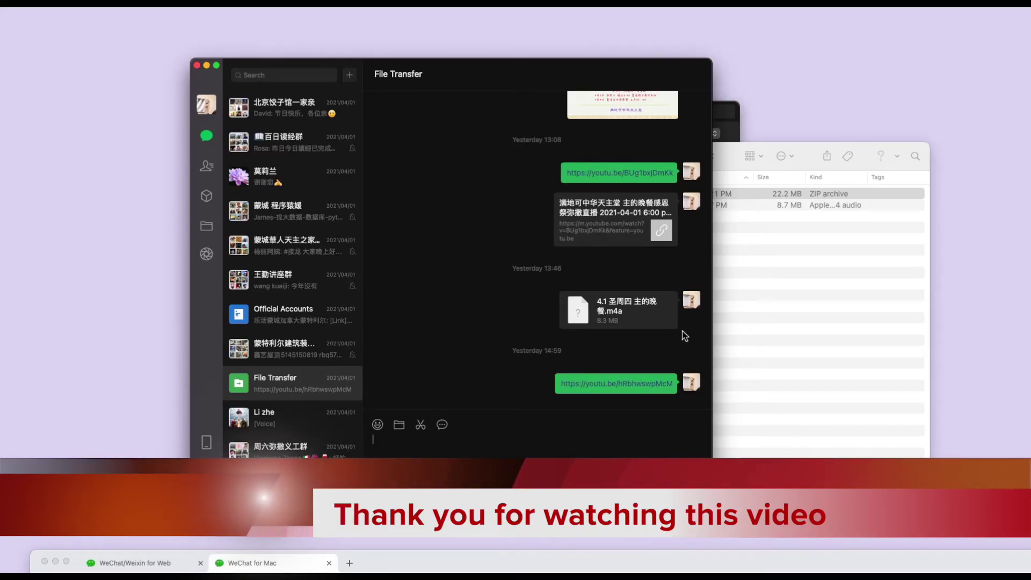
right_click(654, 308)
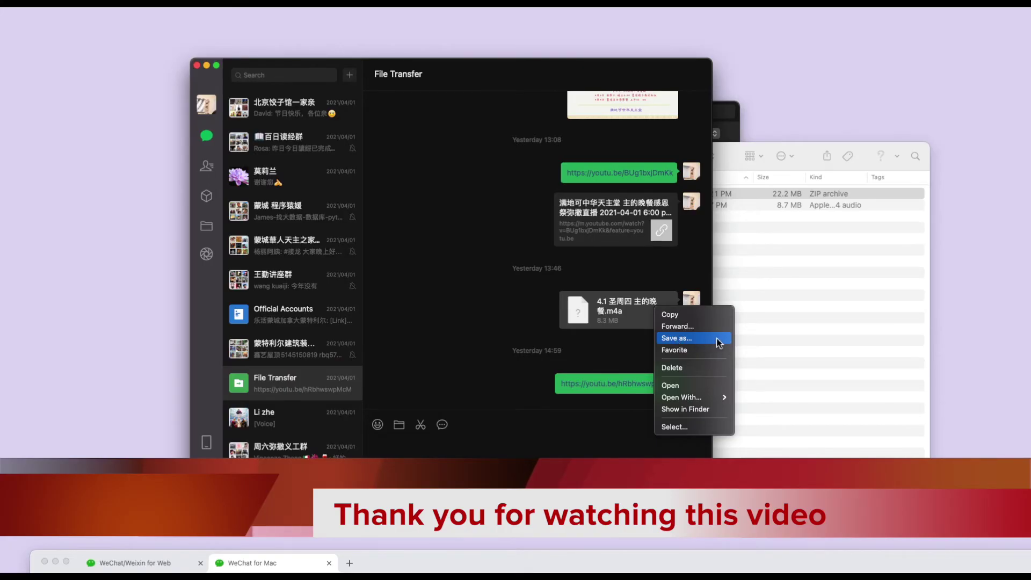
left_click(474, 306)
mouse_move(438, 73)
left_mouse_down()
mouse_move(448, 100)
mouse_move(443, 80)
left_mouse_up()
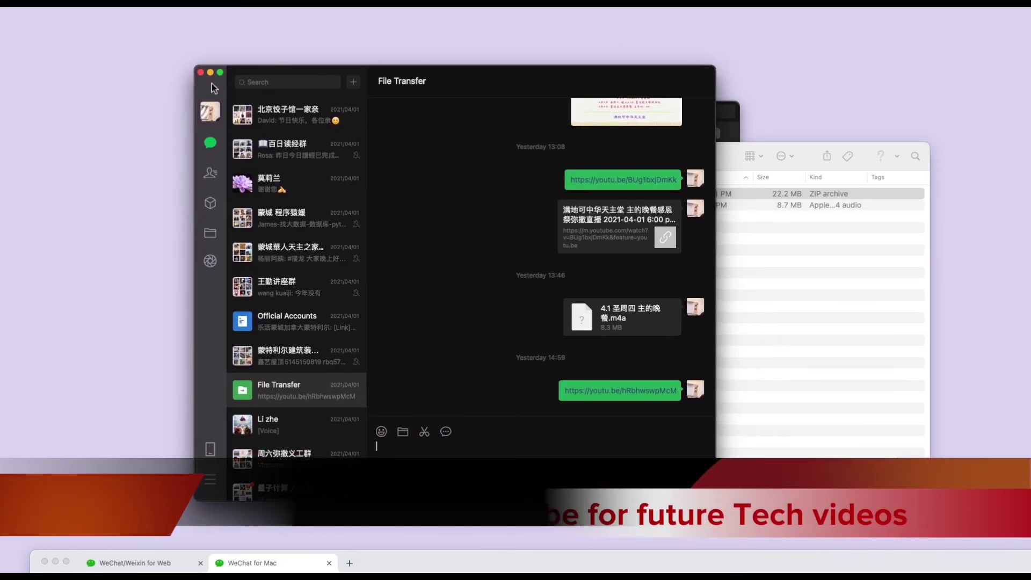
Pick Chrome in Mission Control and drag it up to fill the screen at mac.weixin.qq.com
key("ctrl+Up")
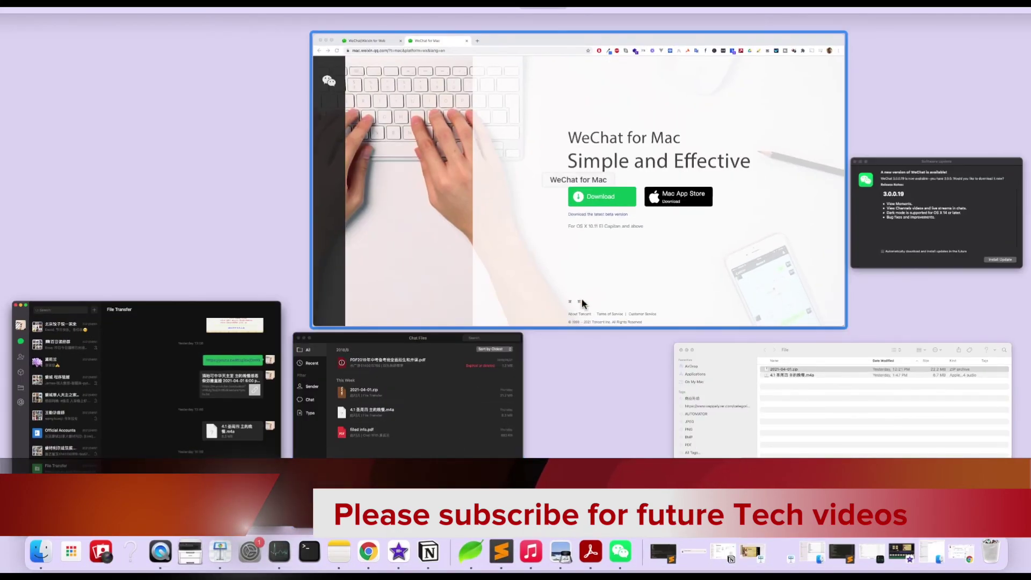
left_click(725, 239)
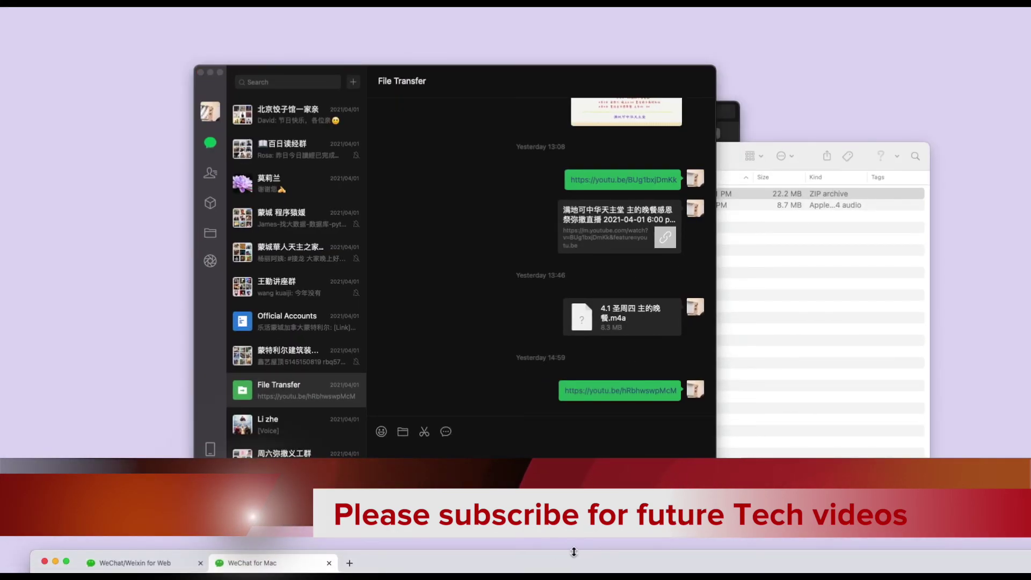
left_click_drag(580, 564, 516, 27)
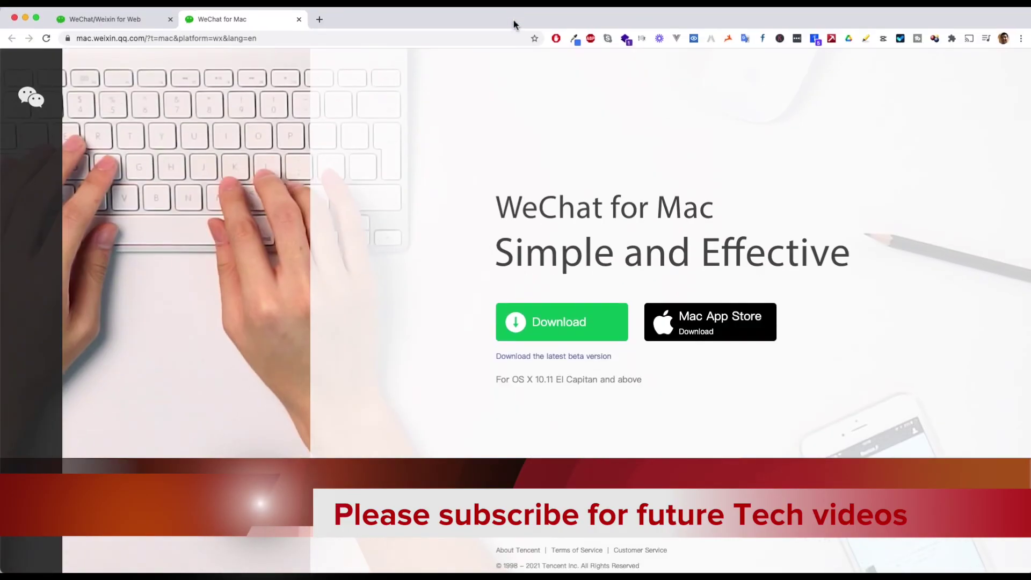
left_click(222, 36)
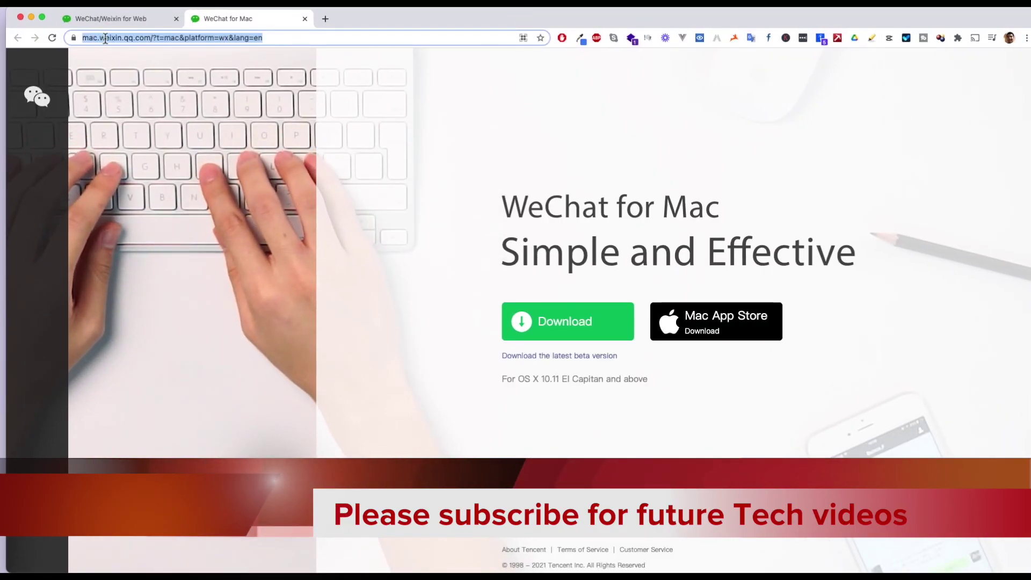
left_click(275, 37)
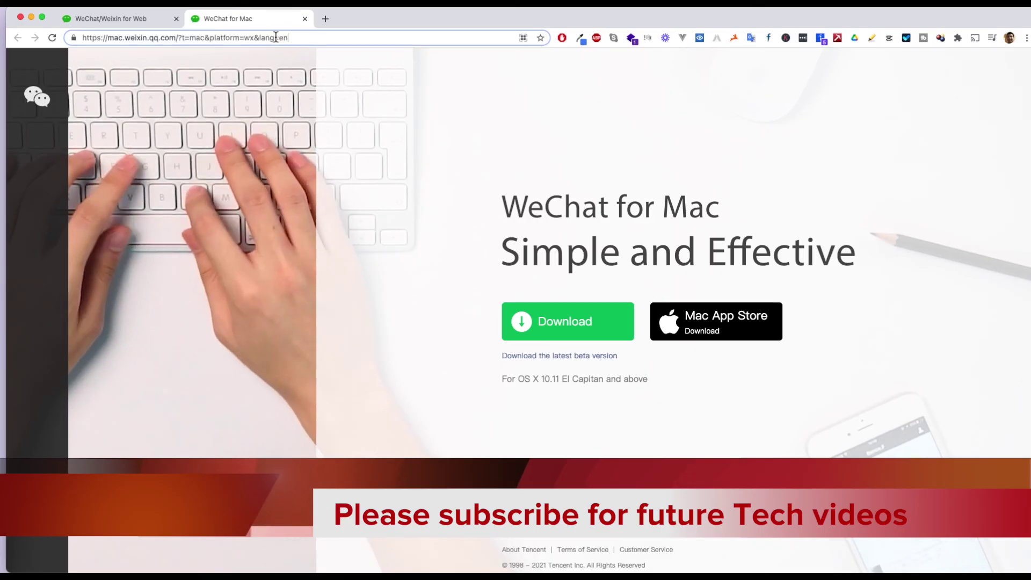